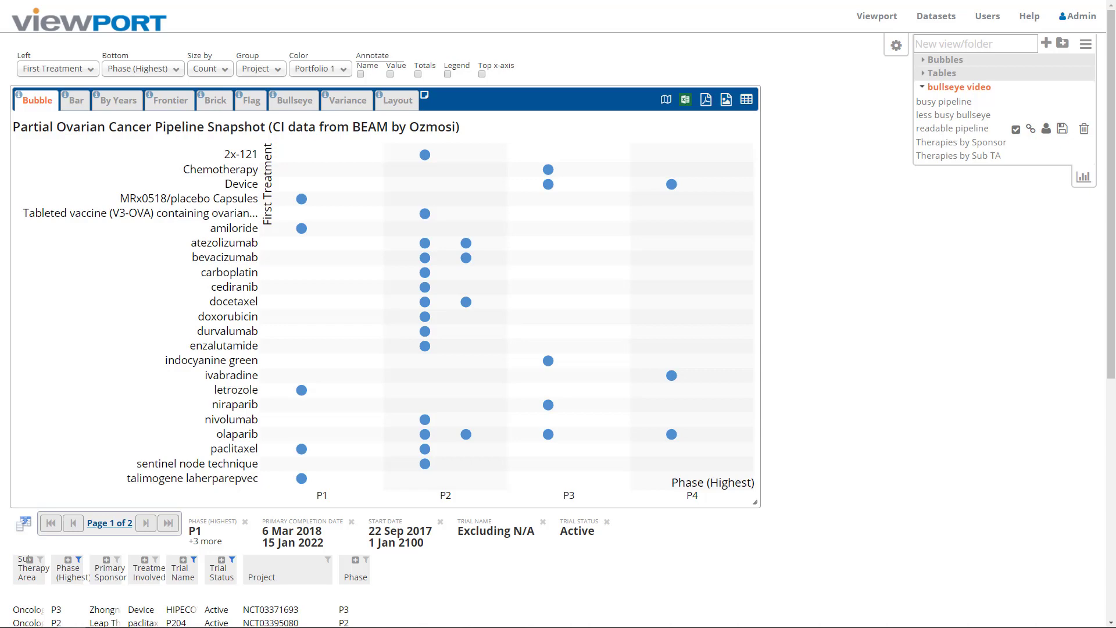
- Load the saved 'busy pipeline' view showing the full Ovarian Cancer Pipeline Snapshot
{"action": "left_click", "coordinate": [933, 103]}
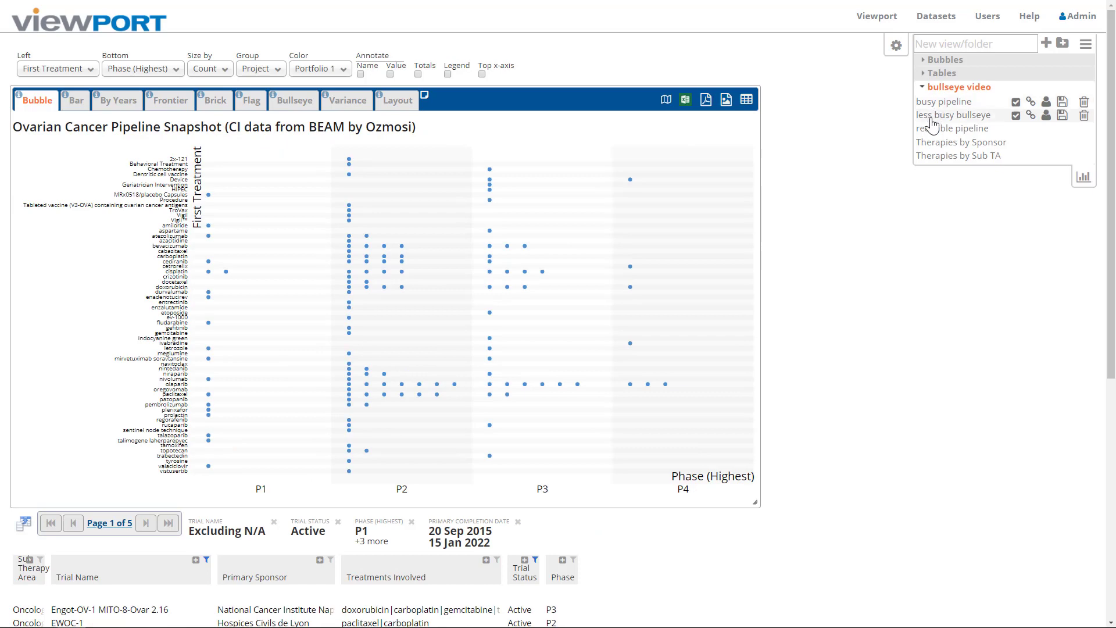
- Load the saved 'less busy bullseye' view with Phase rings and First Treatment arcs
{"action": "left_click", "coordinate": [932, 121]}
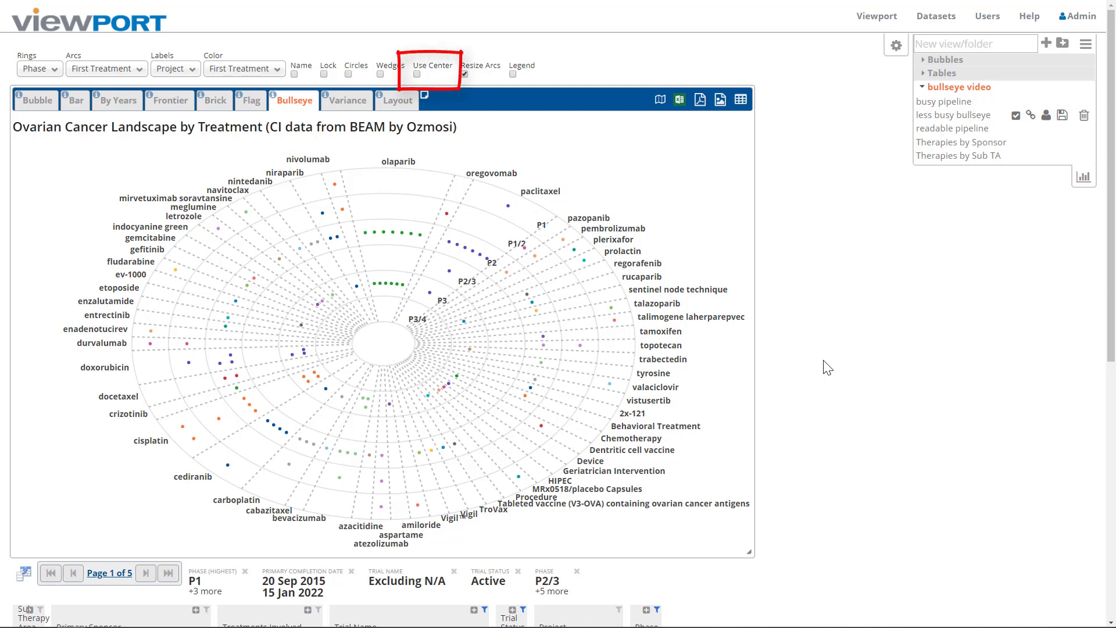
- Toggle Use Center on and back off, keeping the open hole at the chart centre
{"action": "left_click", "coordinate": [418, 74]}
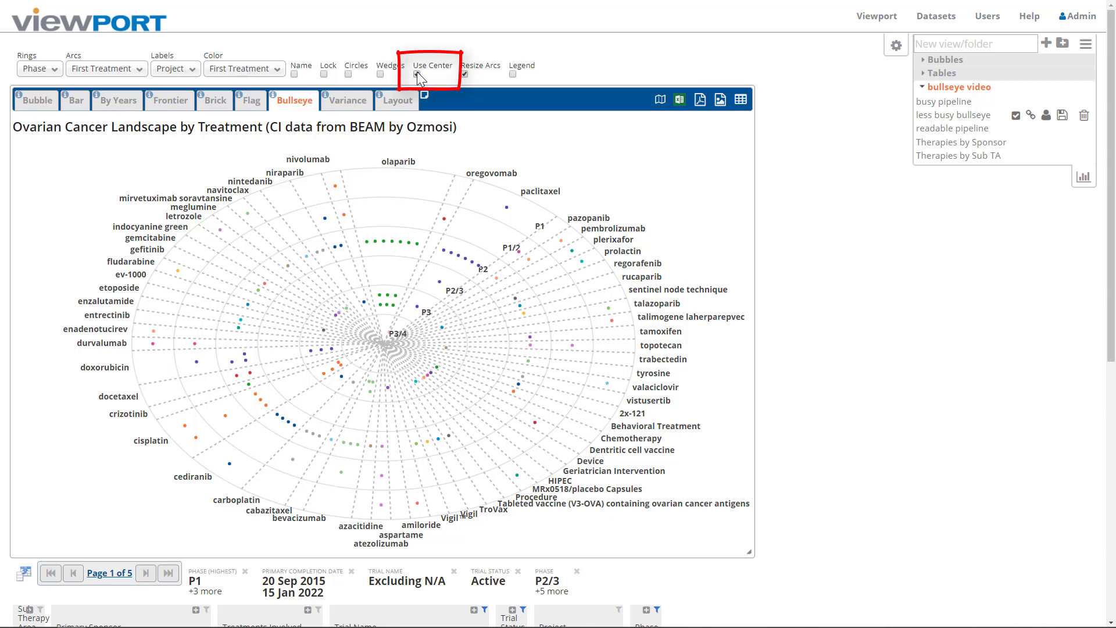
{"action": "left_click", "coordinate": [417, 74]}
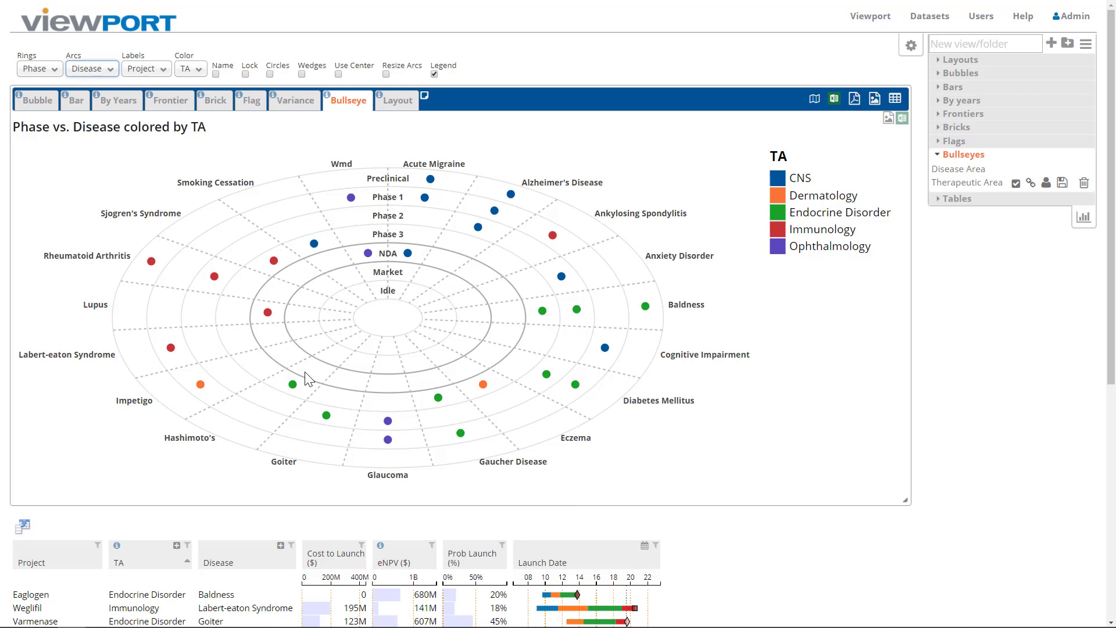
- Sort the table by Disease, then by TA, so same-TA disease arcs sit together
{"action": "scroll", "coordinate": [308, 379], "scroll_direction": "down", "scroll_amount": 1}
{"action": "scroll", "coordinate": [309, 378], "scroll_direction": "down", "scroll_amount": 1}
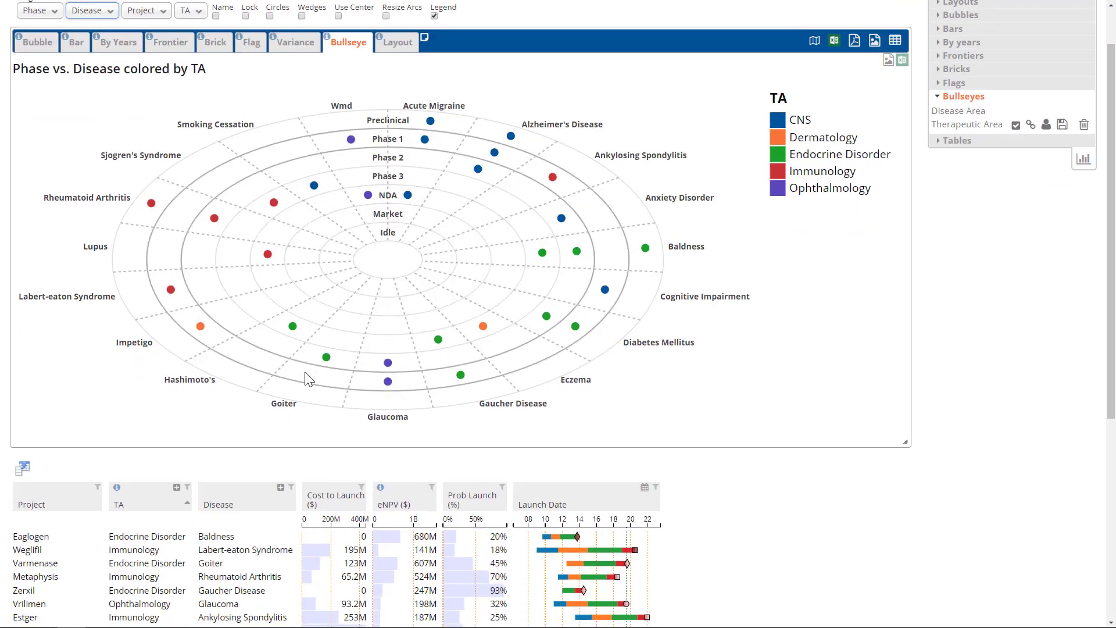
{"action": "left_click", "coordinate": [280, 494]}
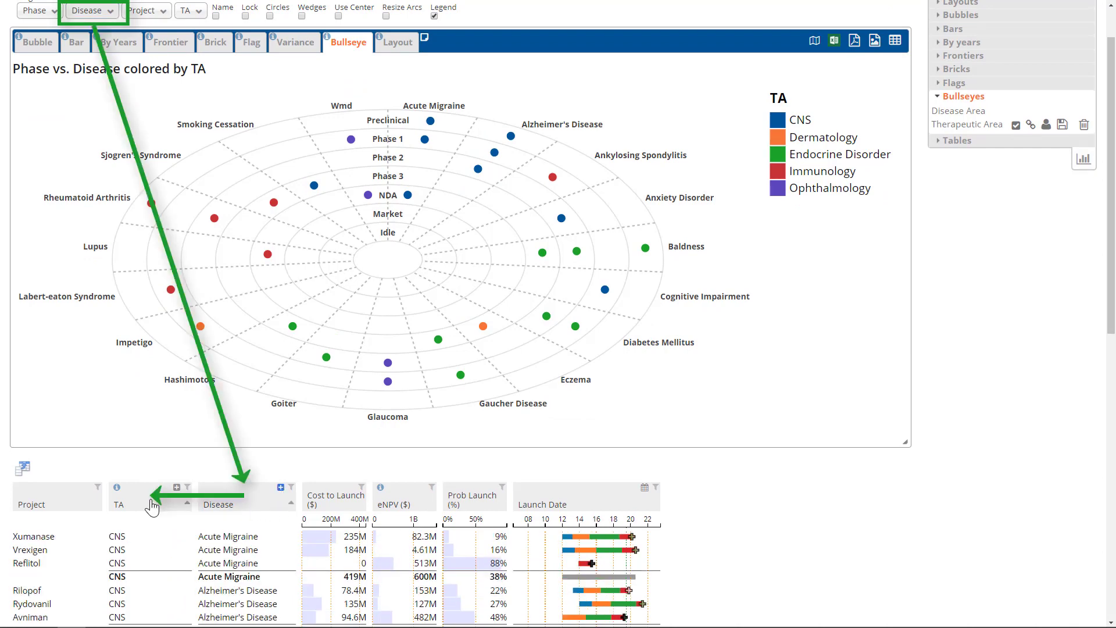
{"action": "left_click", "coordinate": [178, 507]}
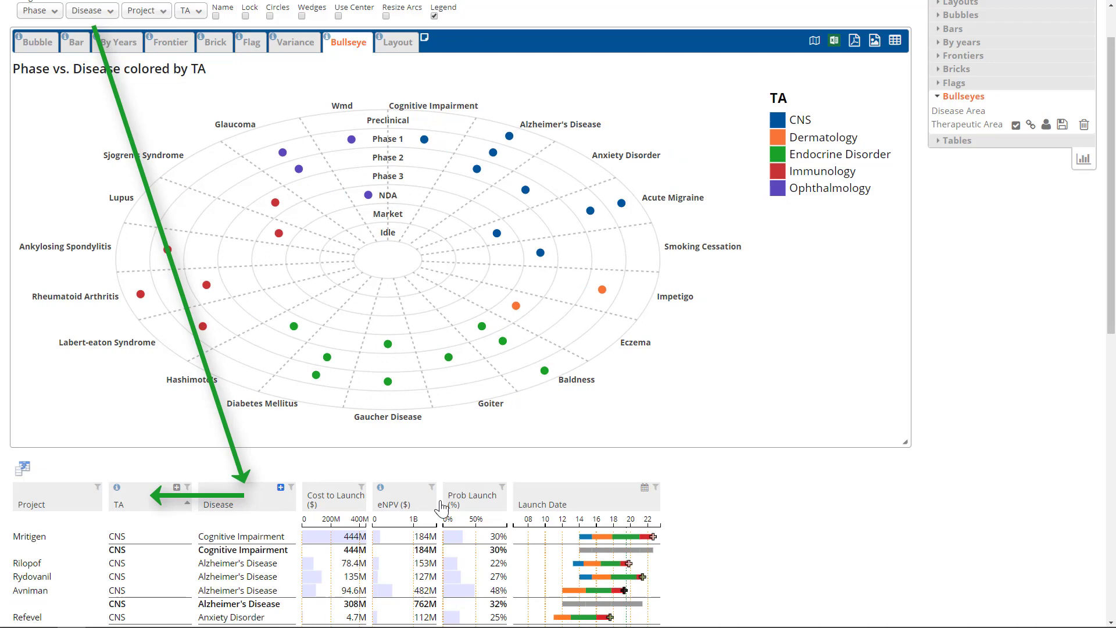
{"action": "scroll", "coordinate": [730, 508], "scroll_direction": "up", "scroll_amount": 1}
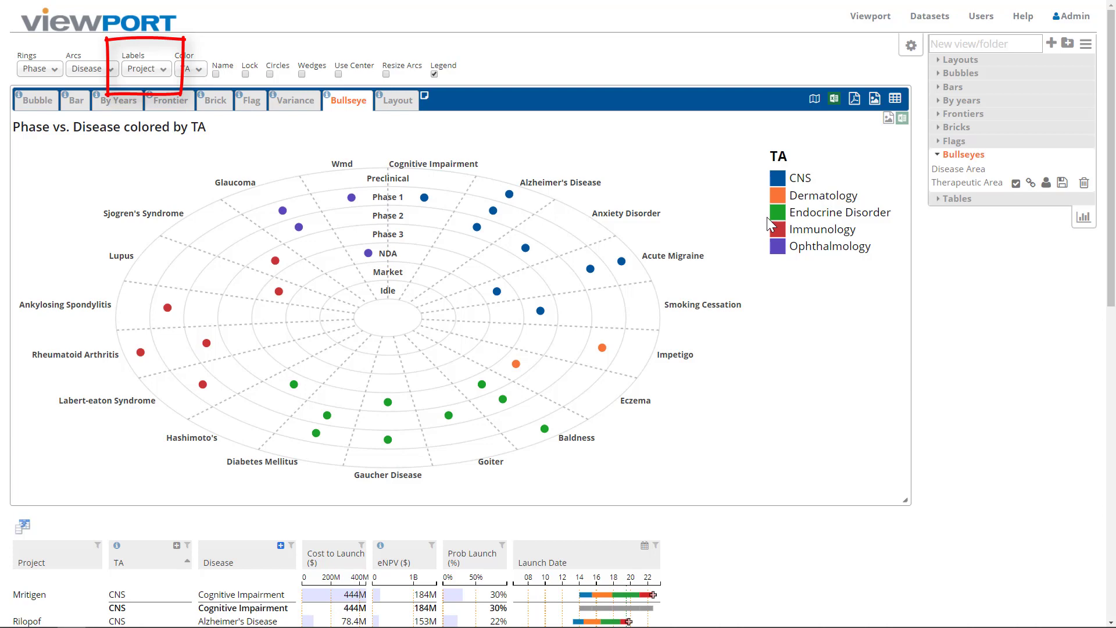
- Label only the Cognitive Impairment, Alzheimer's Disease and Anxiety Disorder bubbles with project names
{"action": "left_click", "coordinate": [216, 75]}
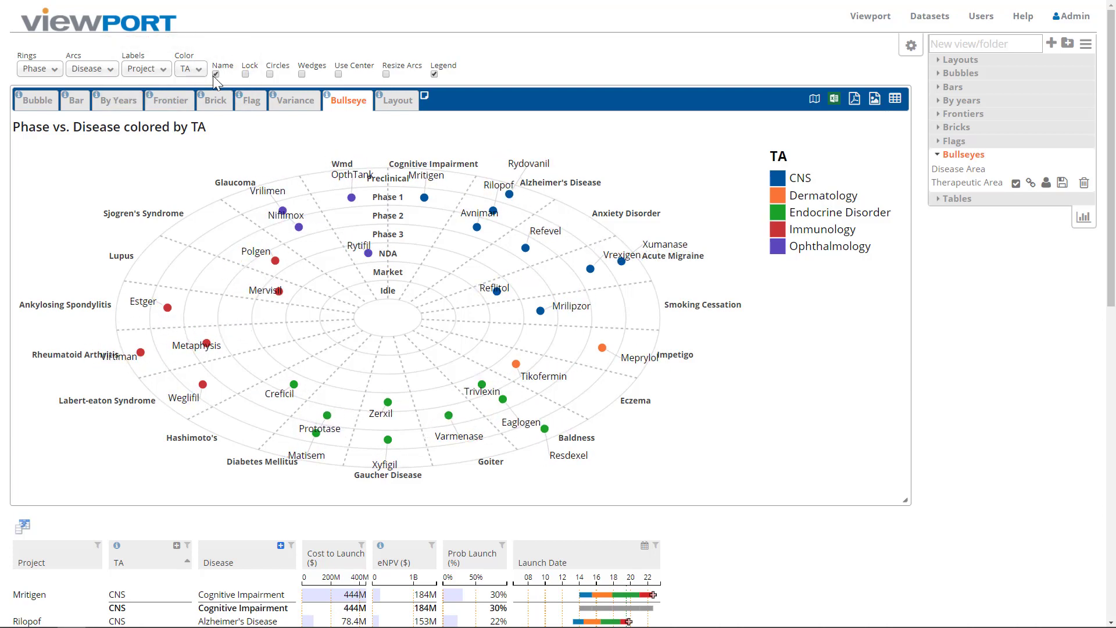
{"action": "left_click", "coordinate": [215, 74]}
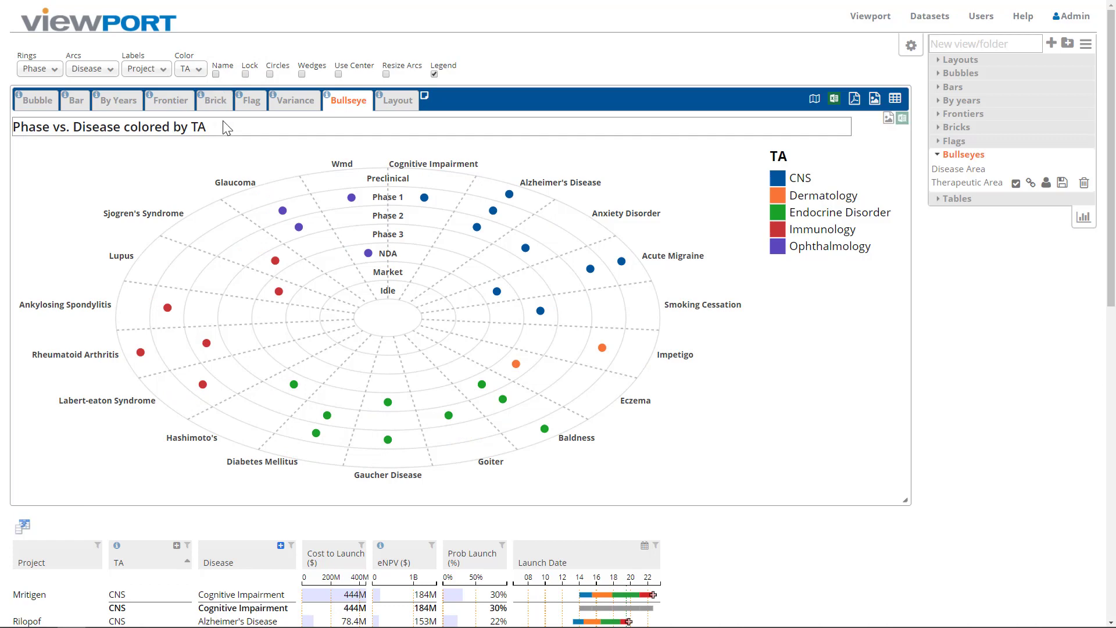
{"action": "left_click", "coordinate": [459, 165], "text": "ctrl"}
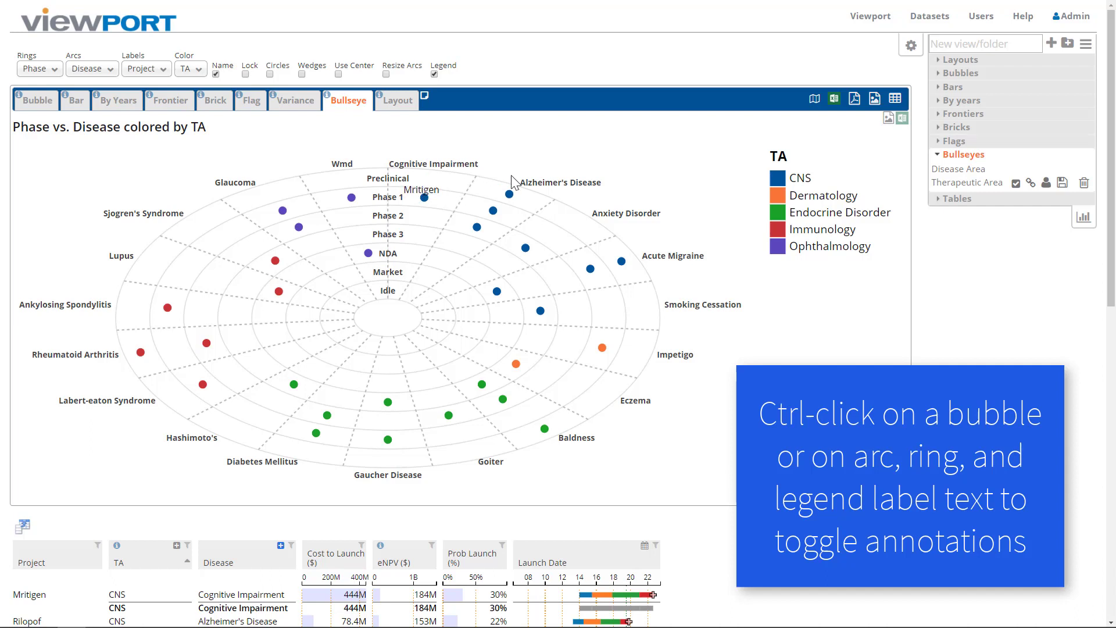
{"action": "left_click", "coordinate": [540, 183], "text": "ctrl"}
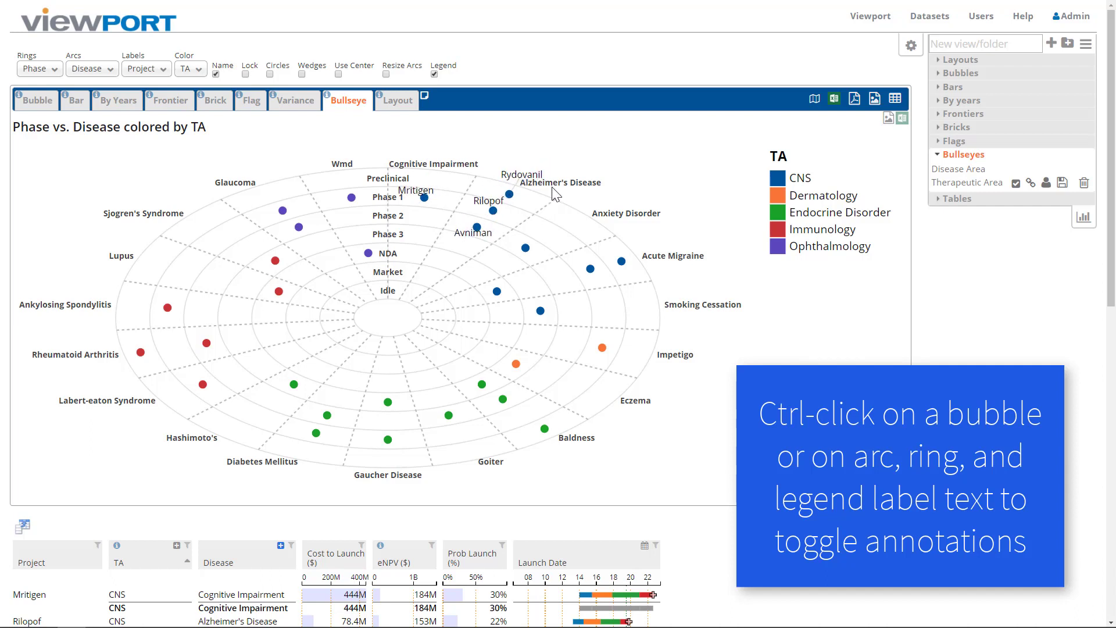
{"action": "left_click", "coordinate": [623, 219], "text": "ctrl"}
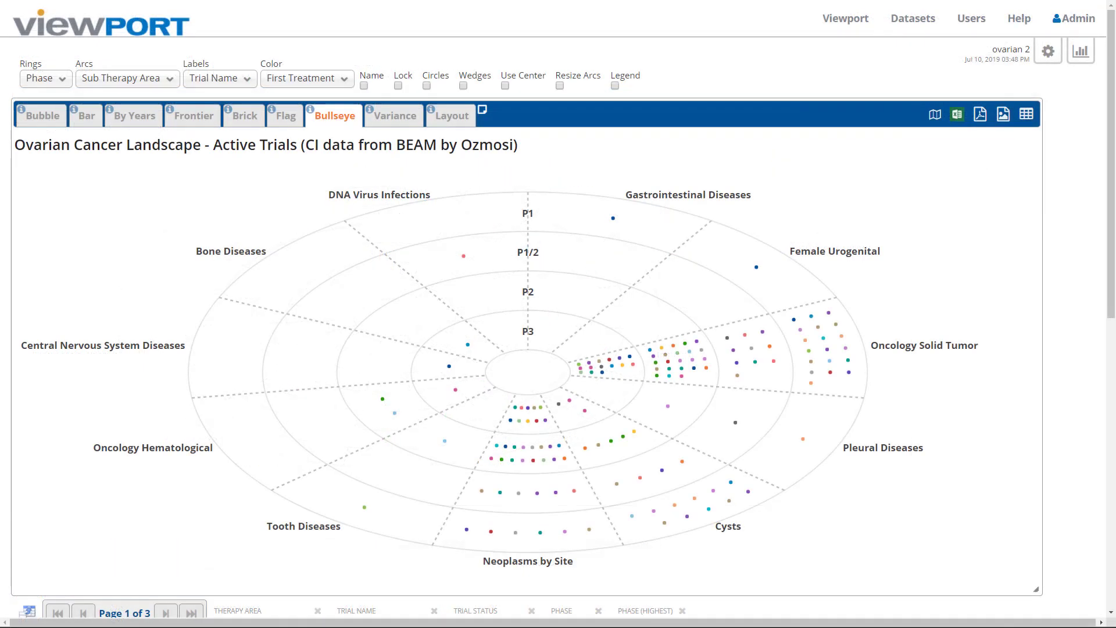
- Try graded-blue ring shading and per-wedge colour fills, then turn both off
{"action": "mouse_move", "coordinate": [402, 57]}
{"action": "left_mouse_down"}
{"action": "mouse_move", "coordinate": [403, 87]}
{"action": "mouse_move", "coordinate": [460, 57]}
{"action": "left_mouse_up"}
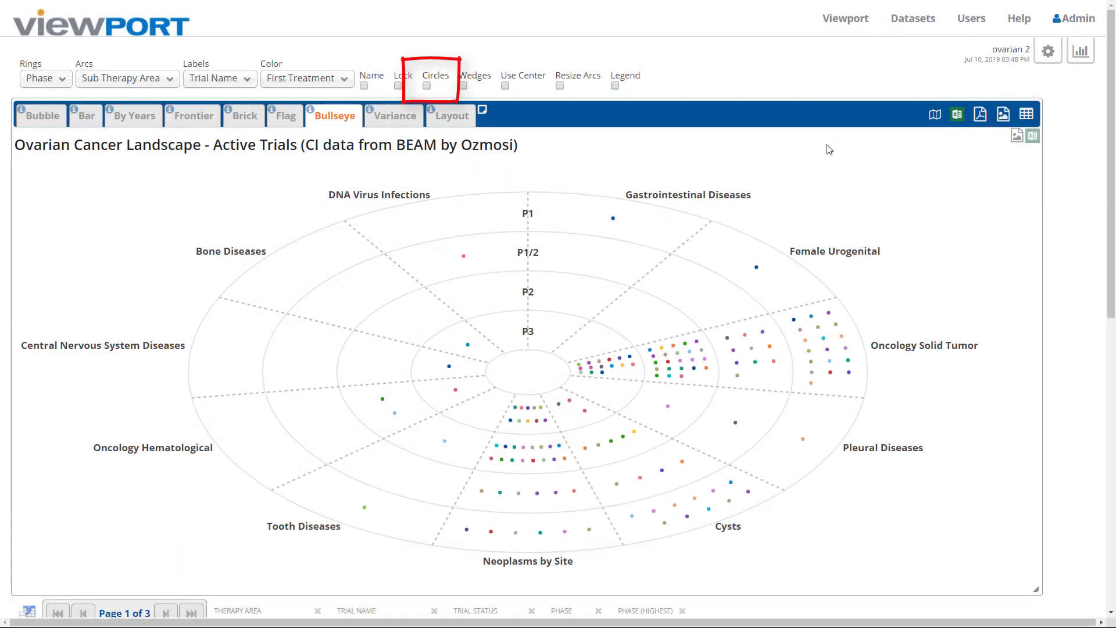
{"action": "left_click", "coordinate": [427, 86]}
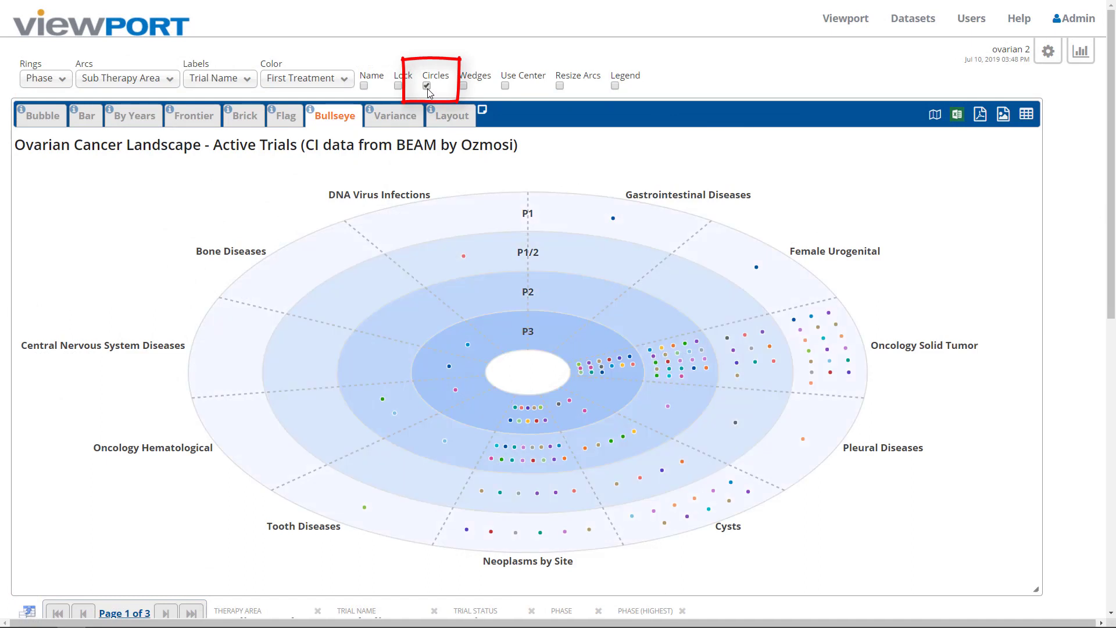
{"action": "left_click", "coordinate": [463, 86]}
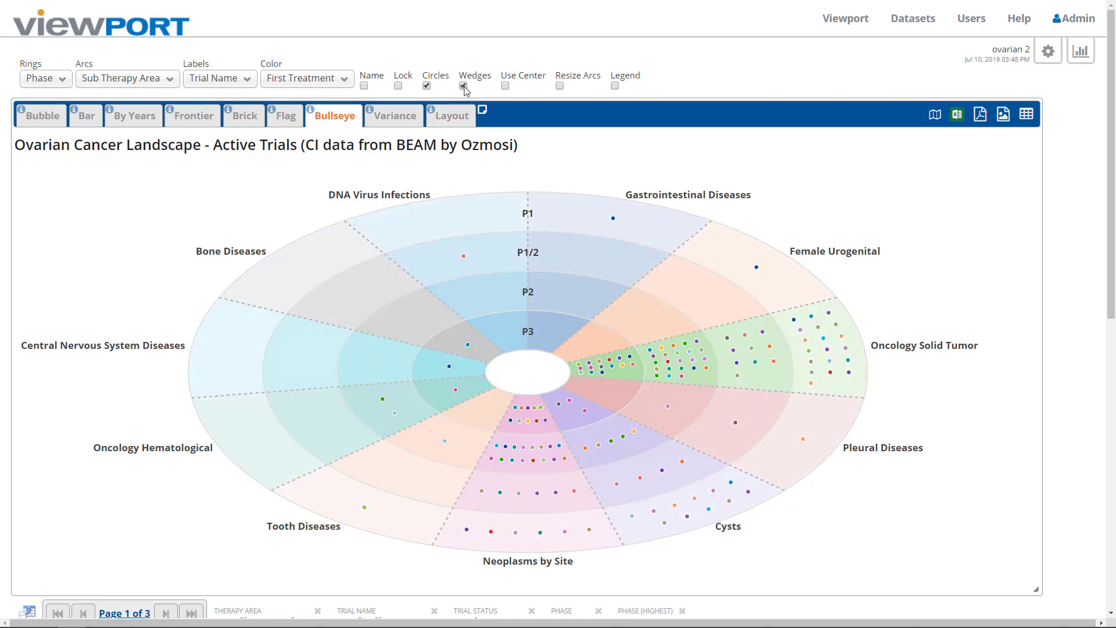
{"action": "left_click", "coordinate": [428, 86]}
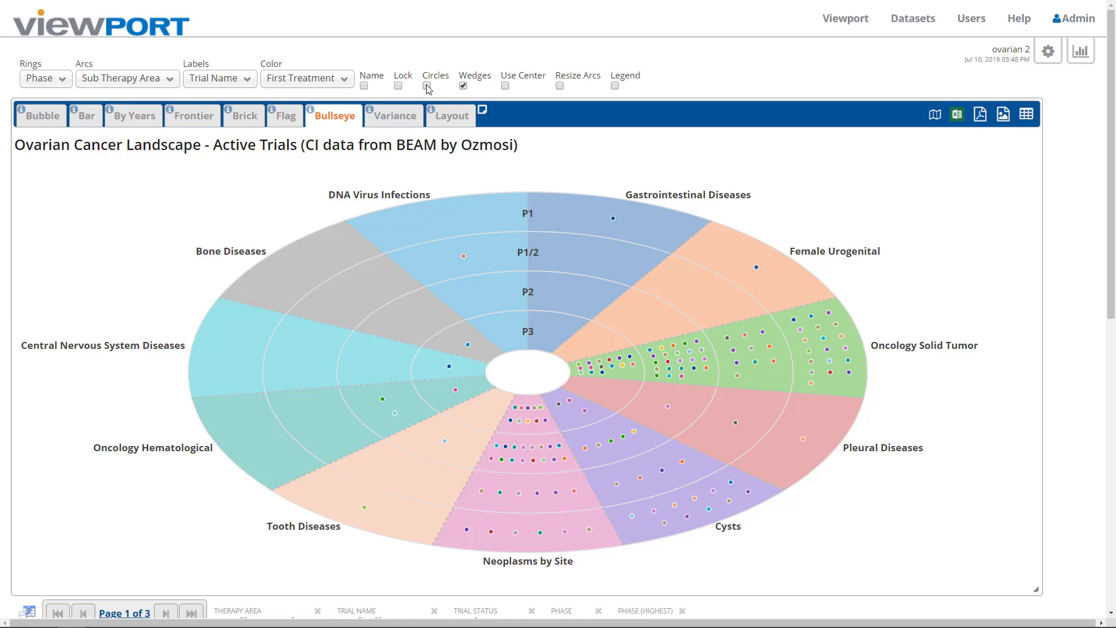
{"action": "left_click", "coordinate": [464, 86]}
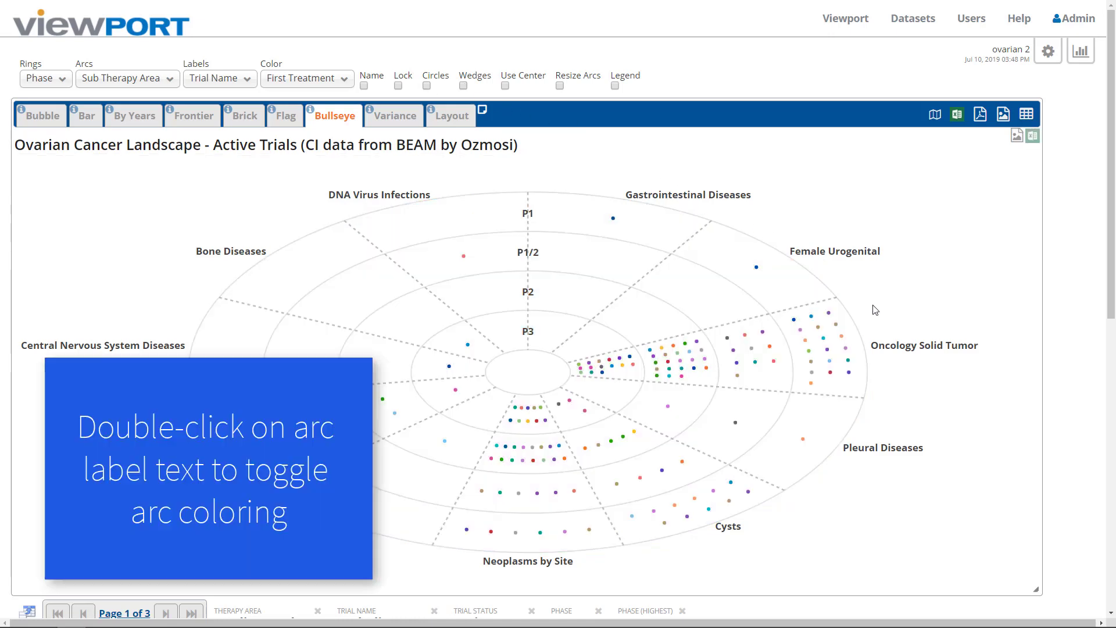
- Fill the Oncology Solid Tumor, Pleural Diseases and DNA Virus Infections wedges, then clear wedge colouring
{"action": "double_click", "coordinate": [895, 351]}
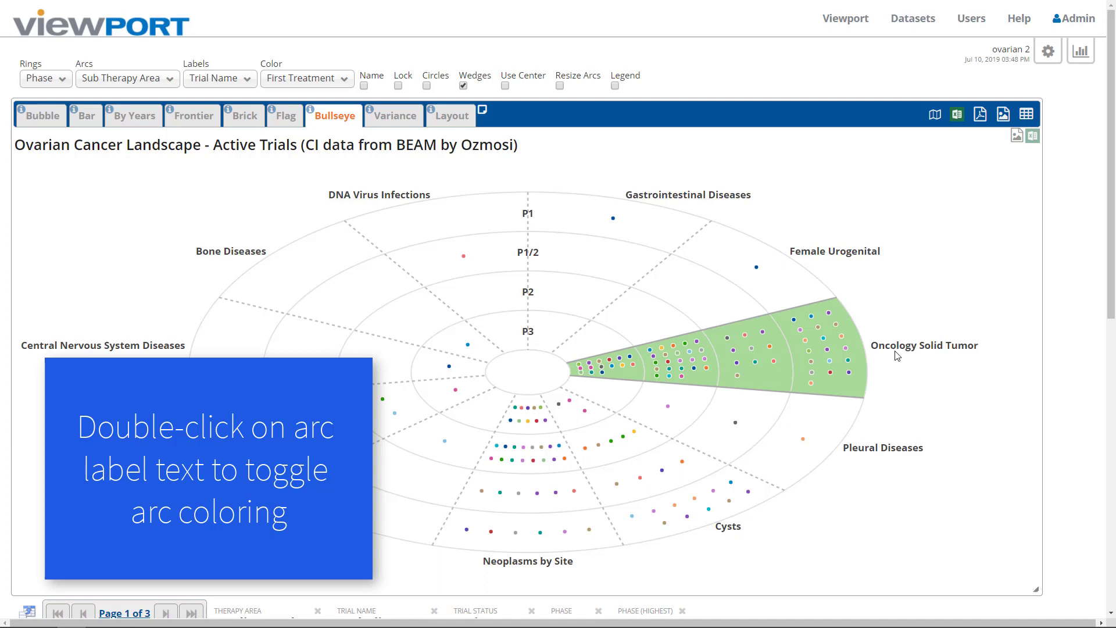
{"action": "double_click", "coordinate": [884, 447]}
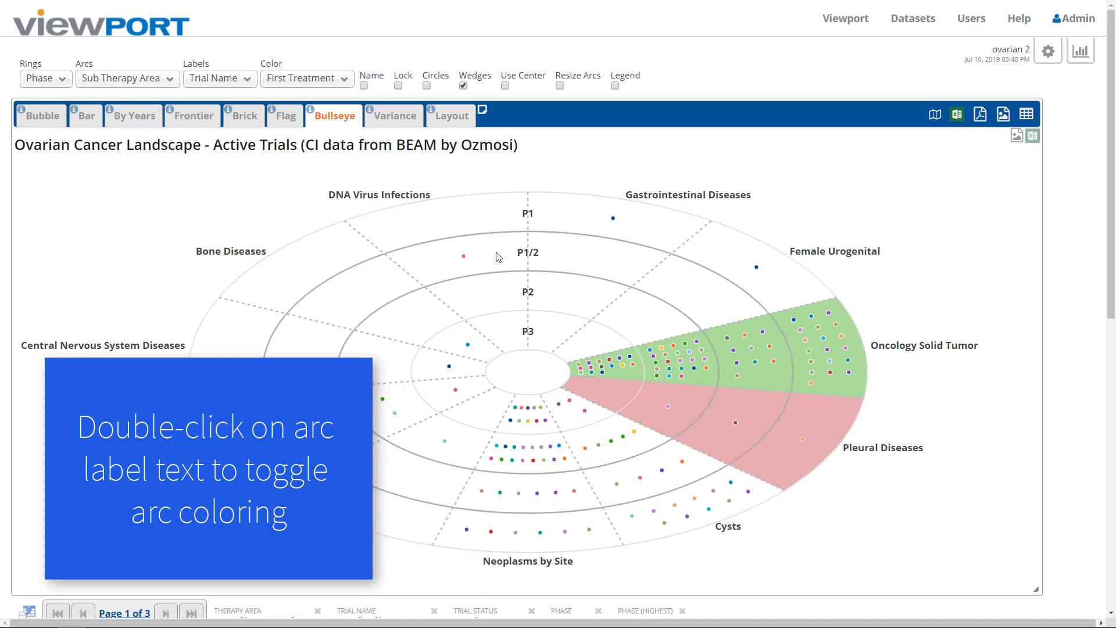
{"action": "double_click", "coordinate": [373, 197]}
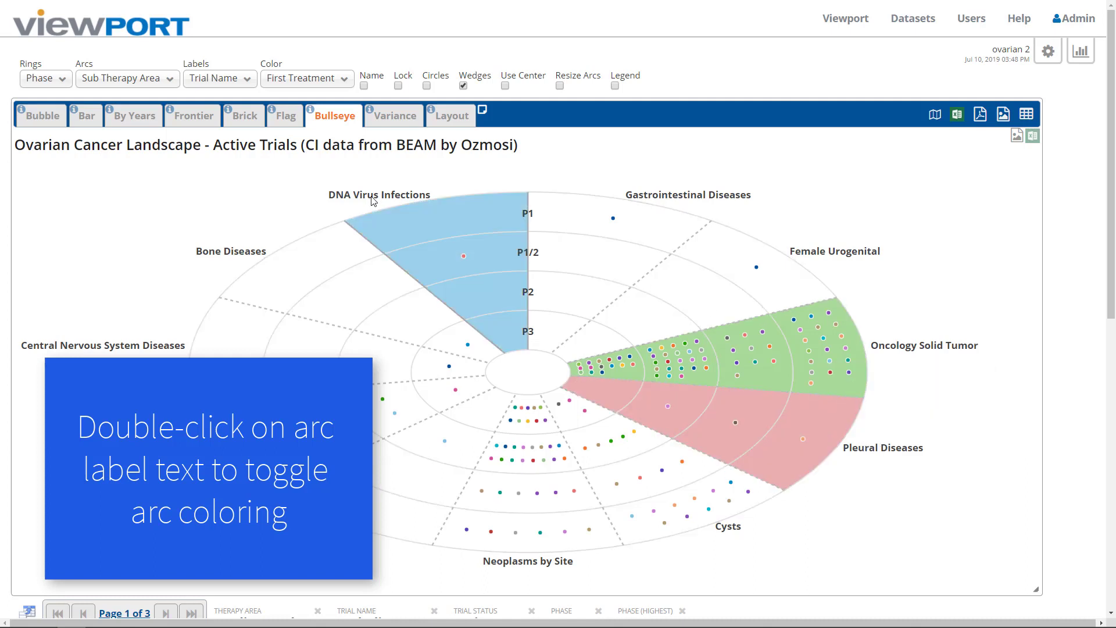
{"action": "left_click", "coordinate": [463, 86]}
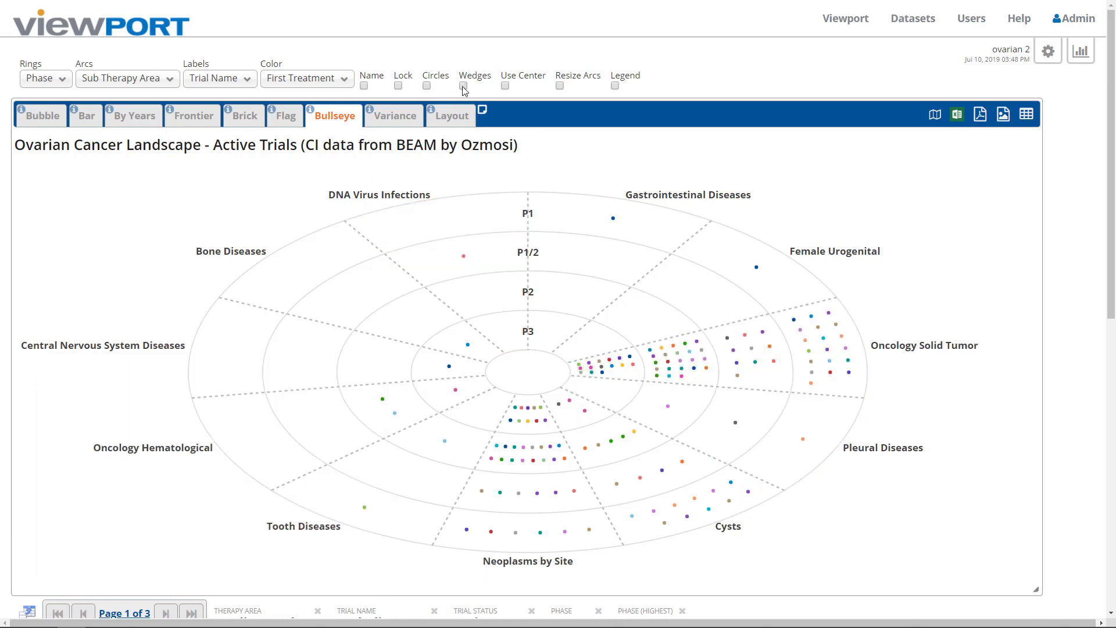
- Size arcs by trial count, move the REVEAL, AKTRES and OVATION 2 labels, then hide names
{"action": "key", "text": "shift+Tab"}
{"action": "key", "text": "shift+Tab"}
{"action": "key", "text": "shift+Tab"}
{"action": "key", "text": "space"}
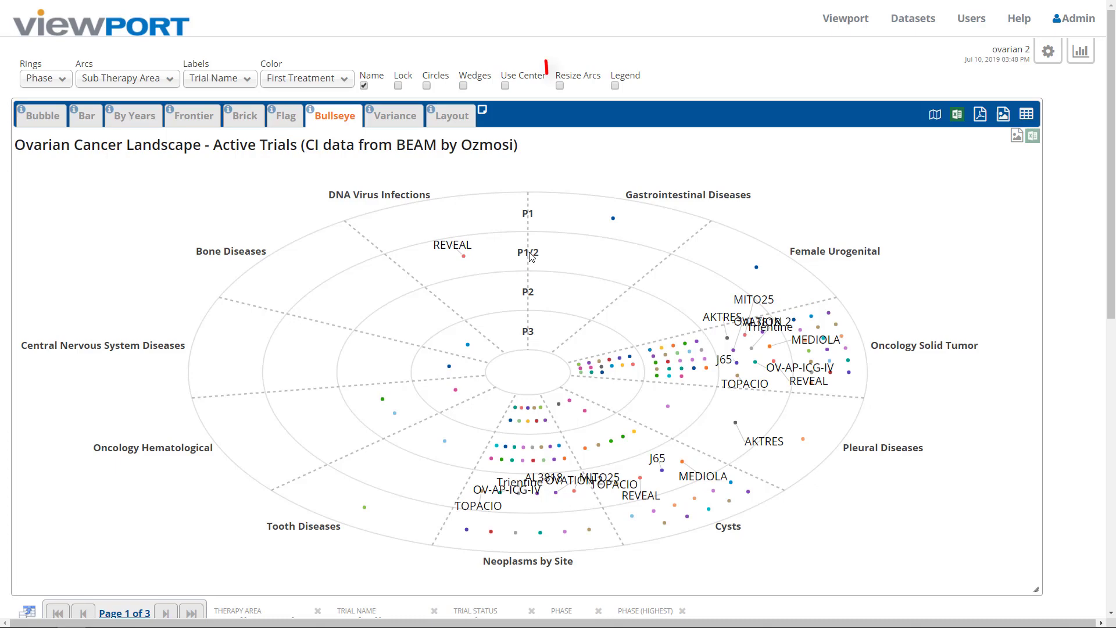
{"action": "left_click", "coordinate": [560, 86]}
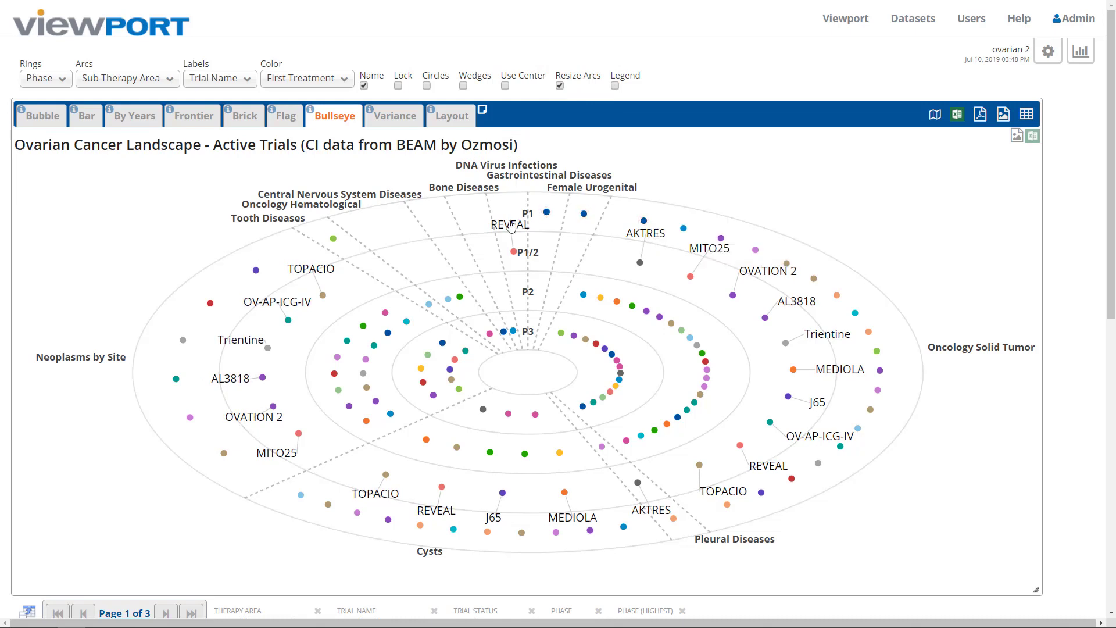
{"action": "left_click_drag", "start_coordinate": [528, 232], "coordinate": [557, 235]}
{"action": "left_click_drag", "start_coordinate": [639, 241], "coordinate": [654, 256]}
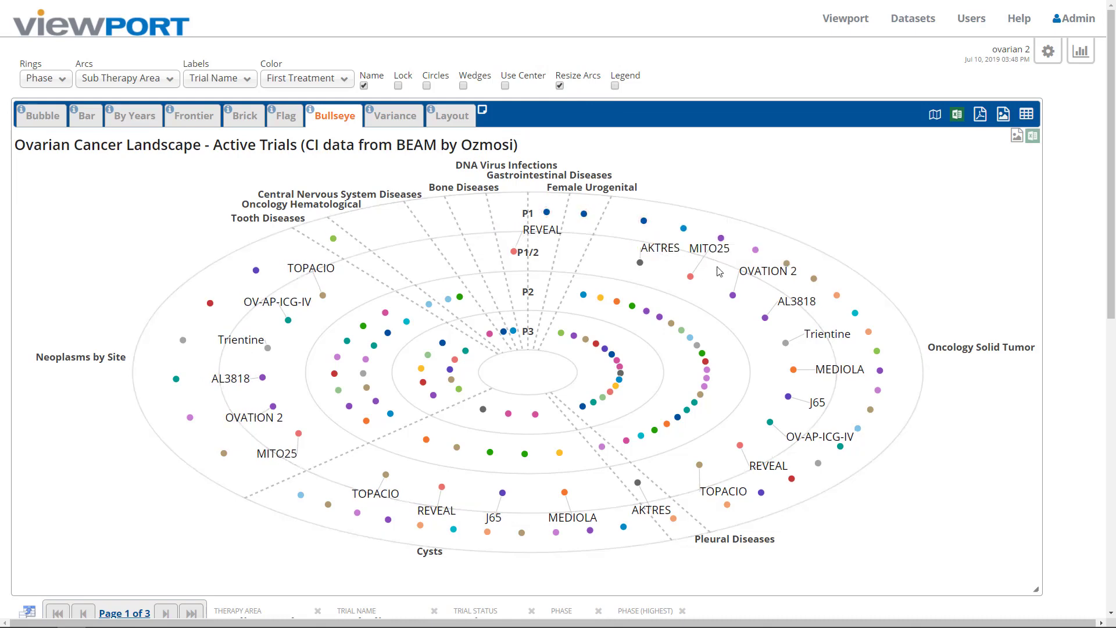
{"action": "left_click_drag", "start_coordinate": [756, 277], "coordinate": [728, 349]}
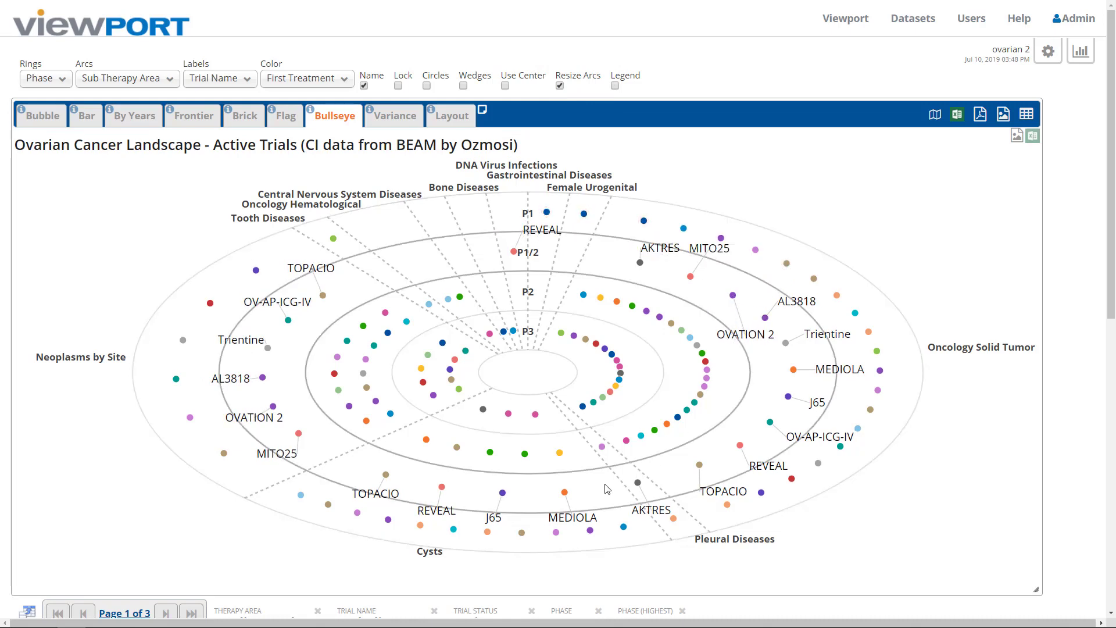
{"action": "left_click", "coordinate": [364, 86]}
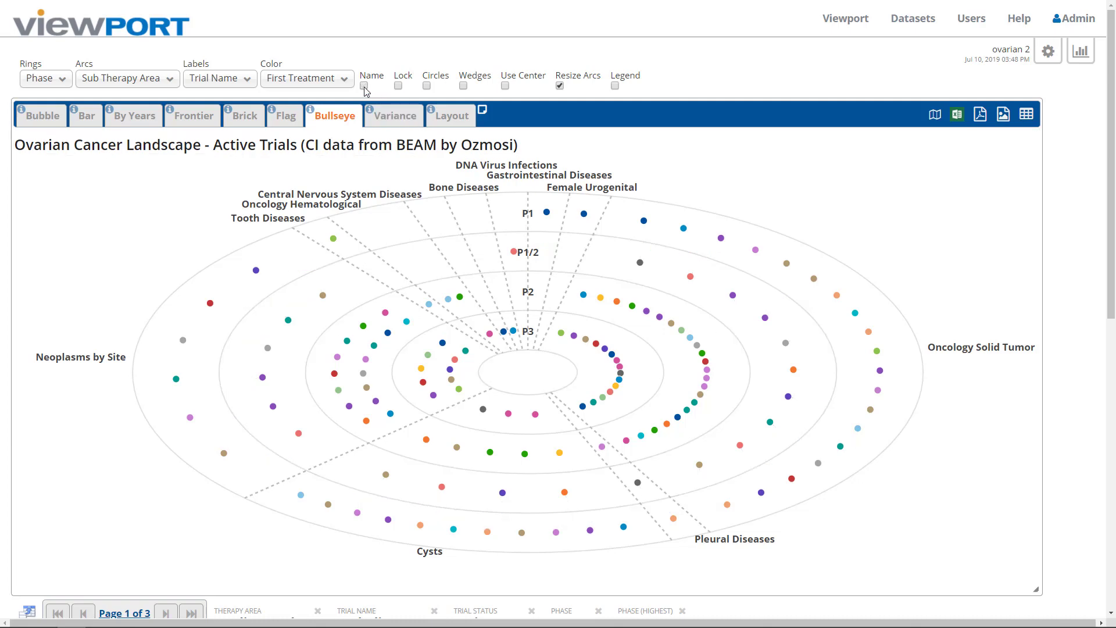
- Rotate the locked bullseye to put Oncology Solid Tumor lower left, then move P1–P3 labels left
{"action": "left_click", "coordinate": [398, 86]}
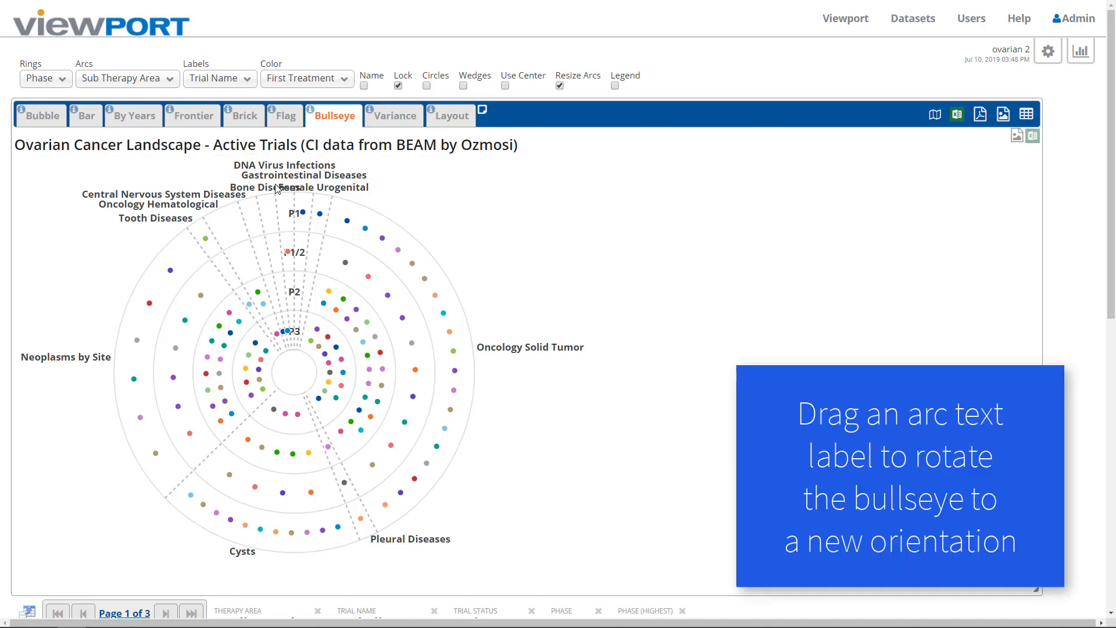
{"action": "left_click_drag", "start_coordinate": [277, 189], "coordinate": [426, 360]}
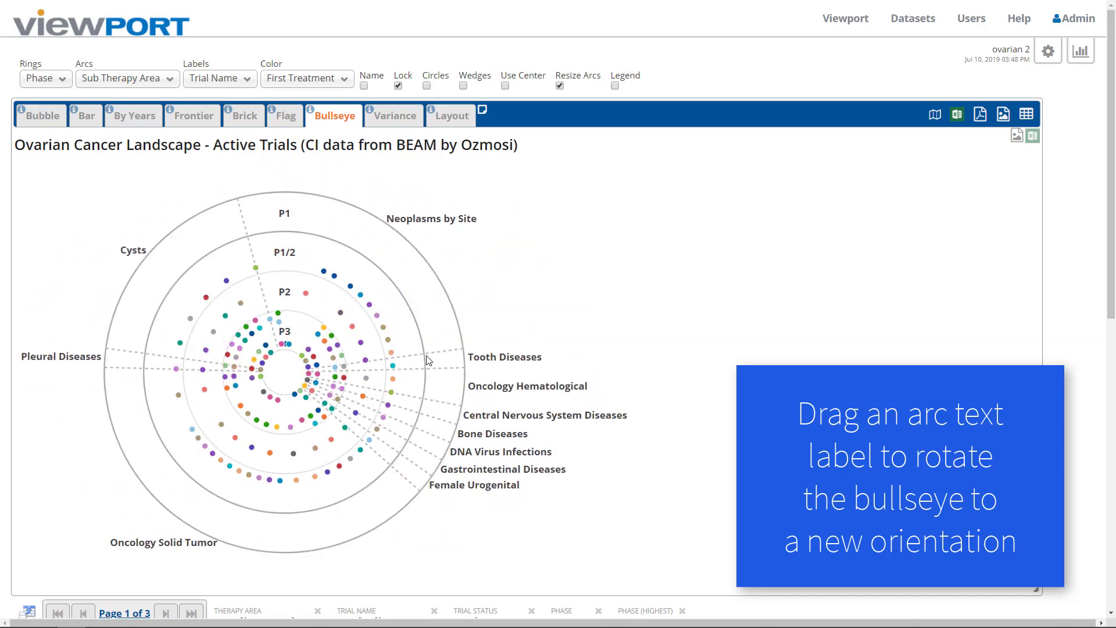
{"action": "left_click", "coordinate": [399, 86]}
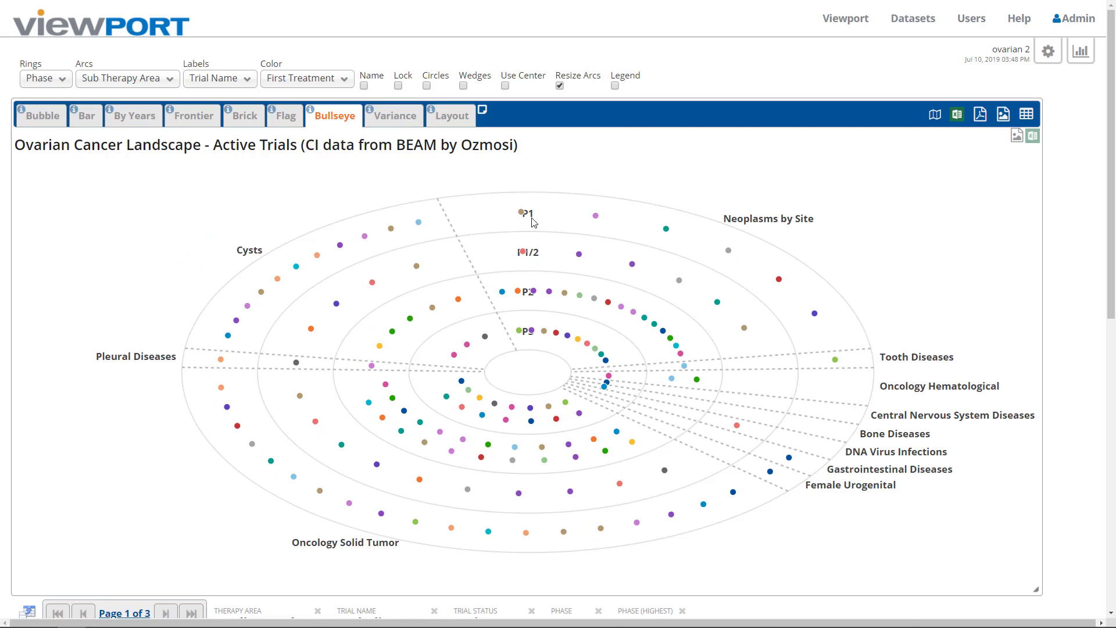
{"action": "left_click_drag", "start_coordinate": [534, 223], "coordinate": [649, 343]}
{"action": "left_click_drag", "start_coordinate": [624, 423], "coordinate": [326, 406]}
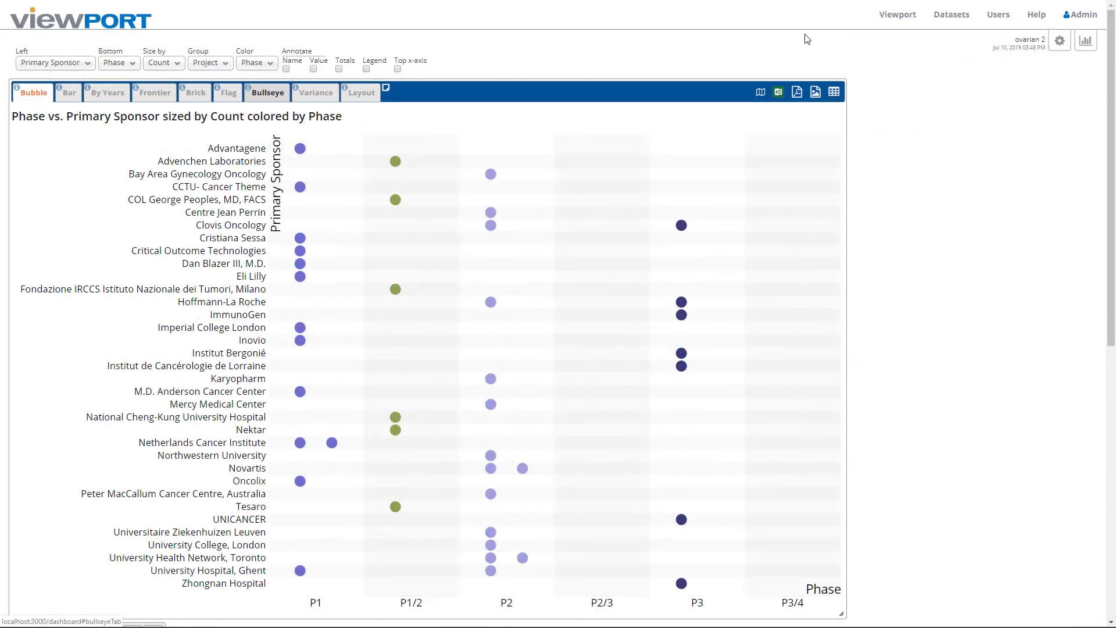
- Show the sponsor Bullseye tab, rotate it a quarter turn, and label dots with Trial Name
{"action": "left_click", "coordinate": [265, 94]}
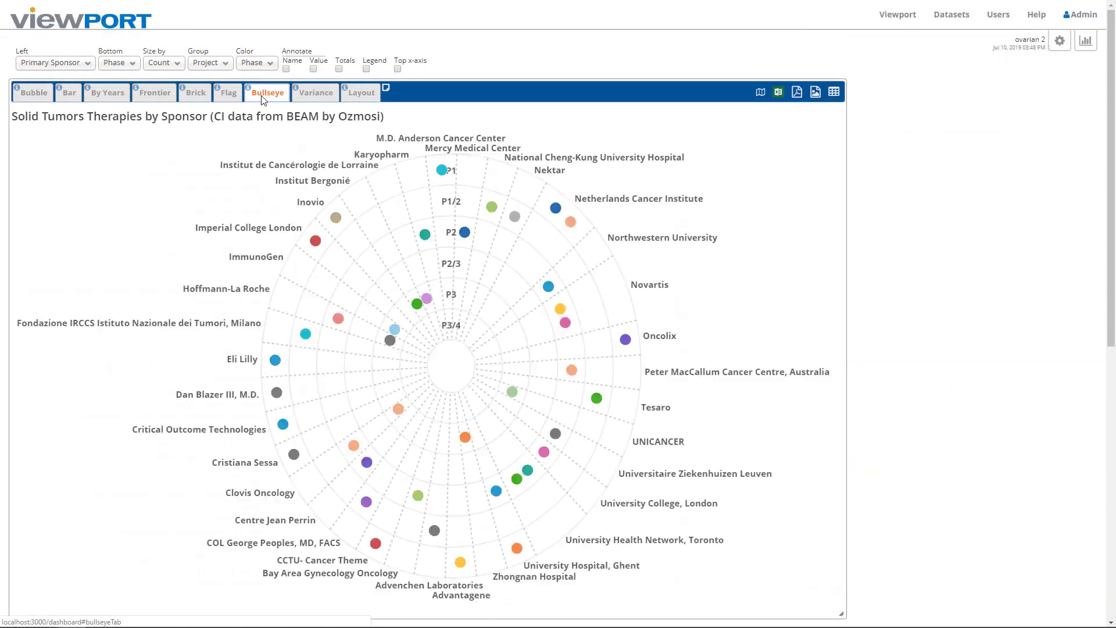
{"action": "left_click_drag", "start_coordinate": [135, 328], "coordinate": [489, 567]}
{"action": "left_click", "coordinate": [274, 69]}
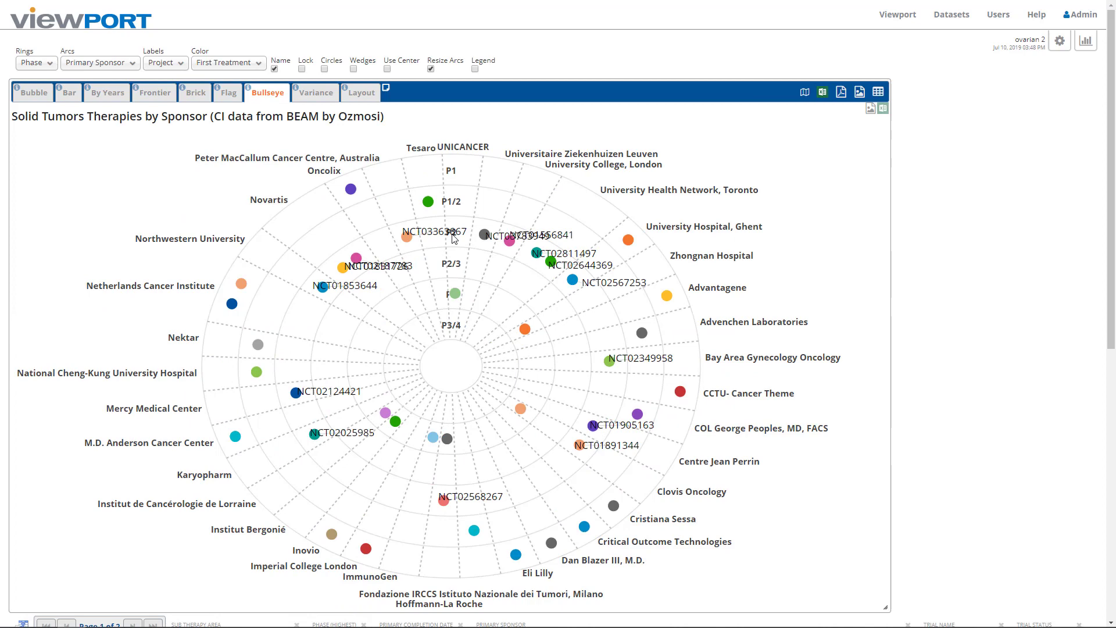
{"action": "left_click", "coordinate": [163, 64]}
{"action": "left_click", "coordinate": [170, 153]}
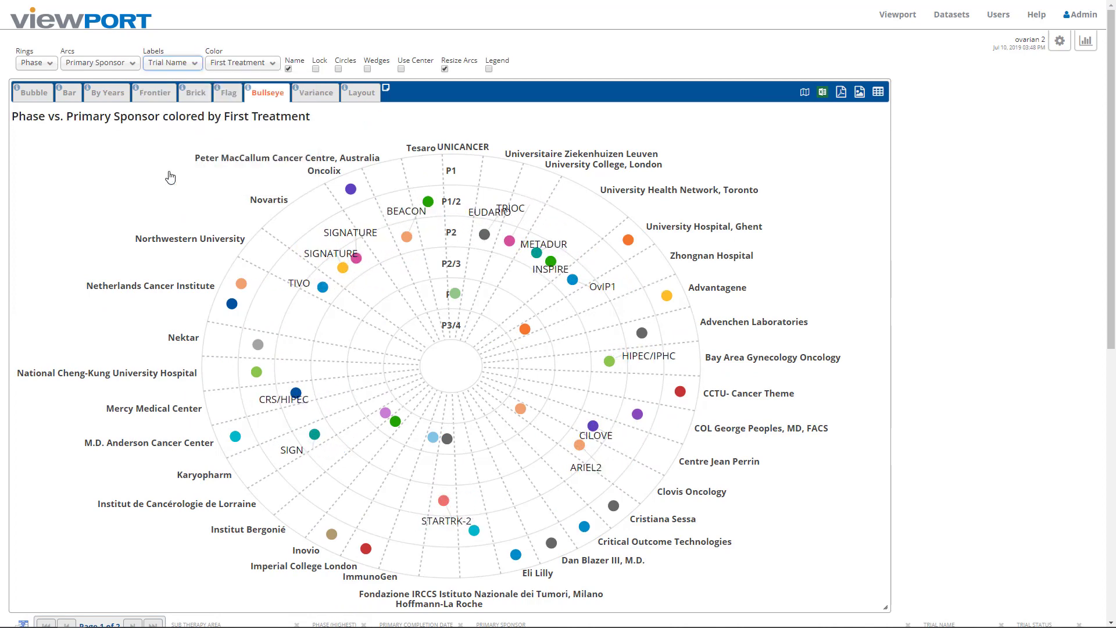